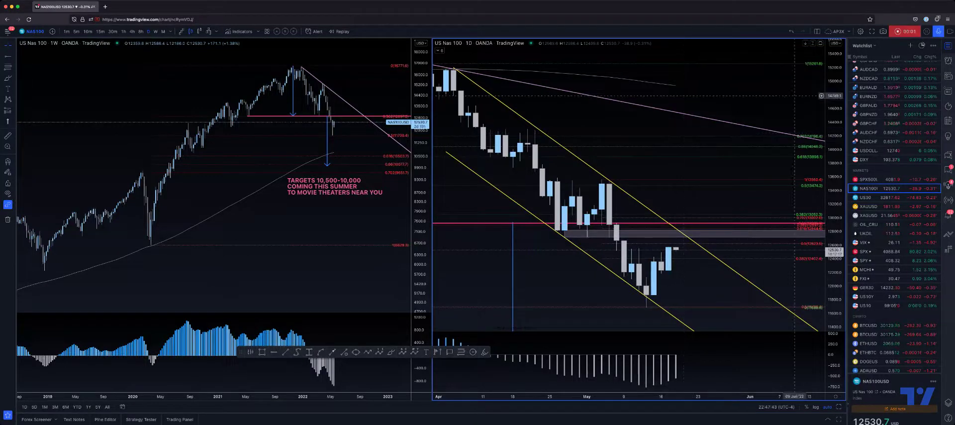
- Maximize the weekly US Nas 100 chart so it fills the whole two-chart layout
{"action": "left_click", "coordinate": [949, 31]}
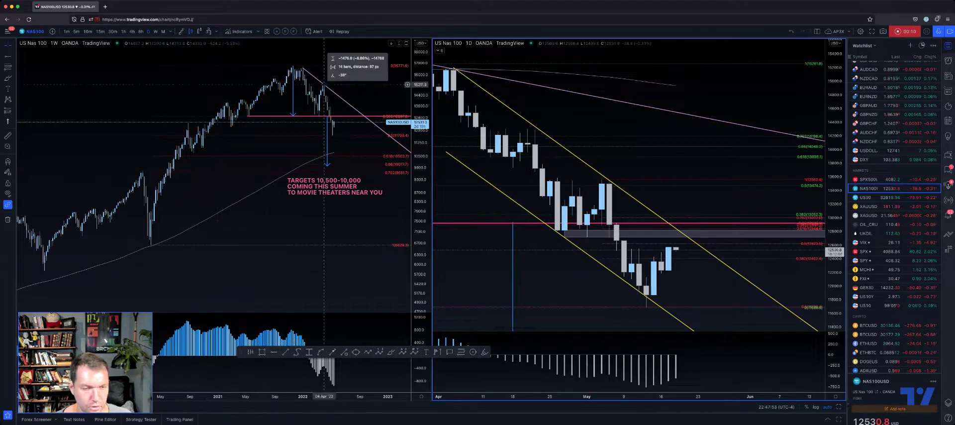
{"action": "left_click", "coordinate": [332, 226]}
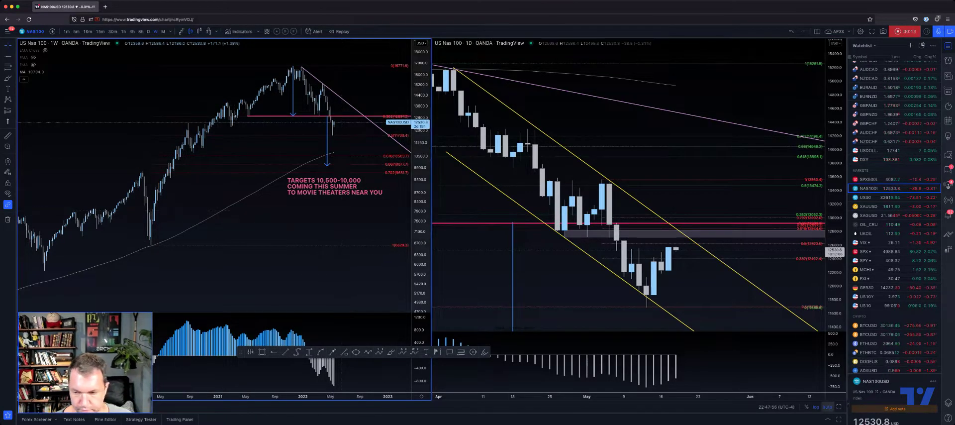
{"action": "left_click", "coordinate": [839, 407]}
{"action": "scroll", "coordinate": [511, 251], "scroll_direction": "up", "scroll_amount": 10}
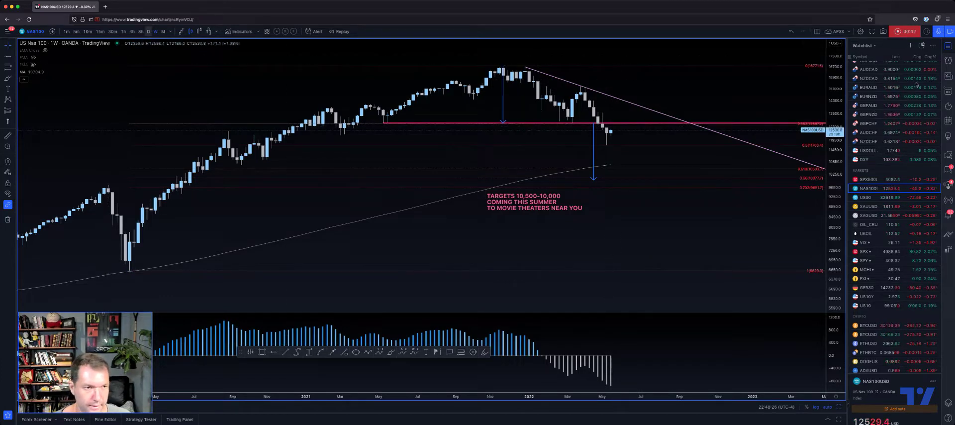
- Check the index on the daily timeframe, return to weekly and review the longer price history
{"action": "left_click", "coordinate": [148, 31]}
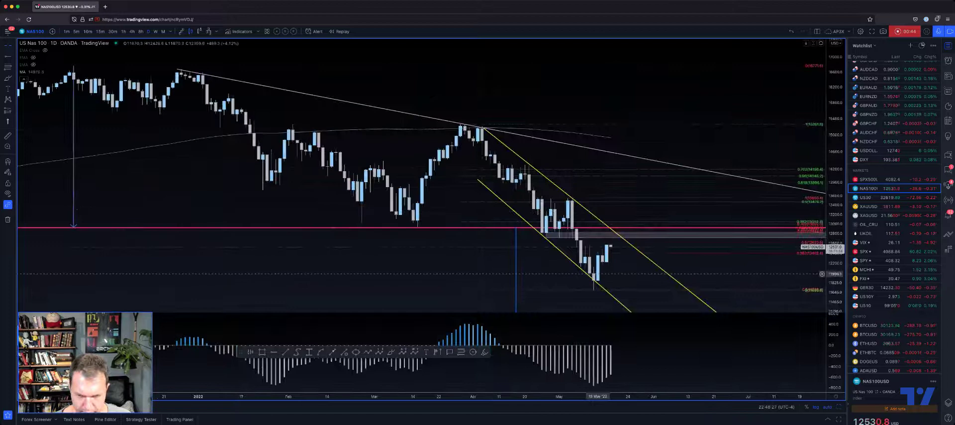
{"action": "left_click", "coordinate": [156, 32]}
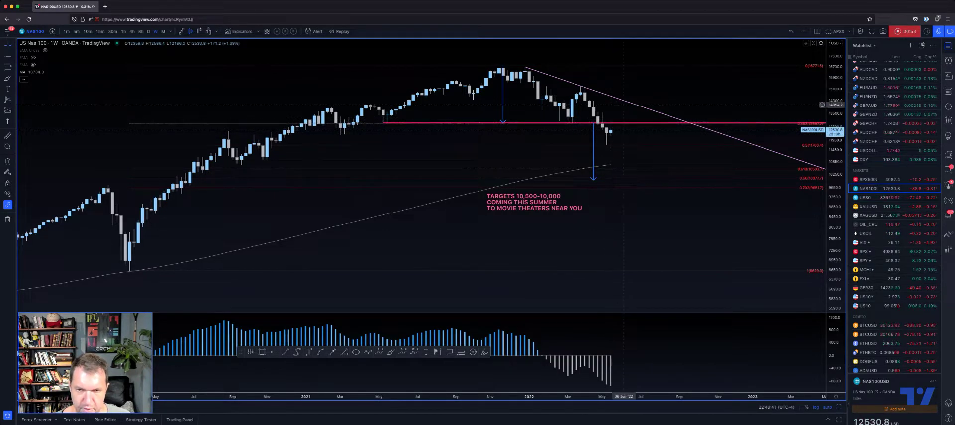
{"action": "mouse_move", "coordinate": [624, 101]}
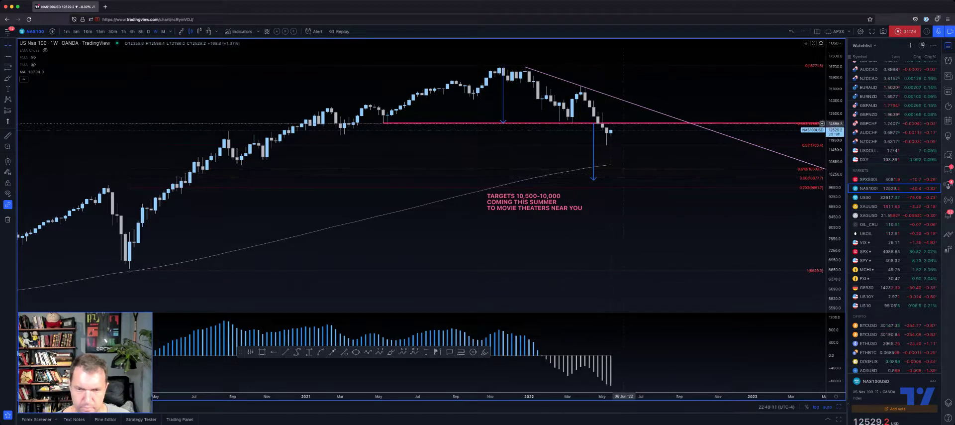
{"action": "scroll", "coordinate": [589, 175], "scroll_direction": "down", "scroll_amount": 3}
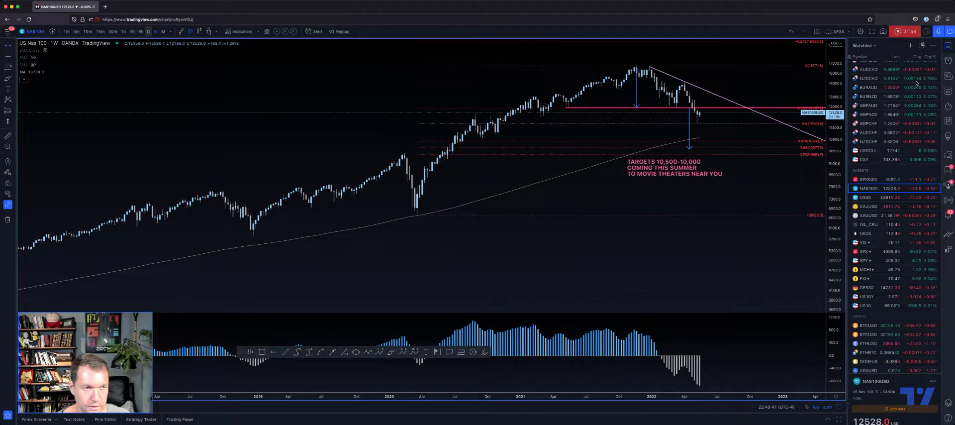
- Switch the chart to daily and remove the short red Fibonacci retracement spanning the early May high to the 12 May low
{"action": "left_click", "coordinate": [149, 31]}
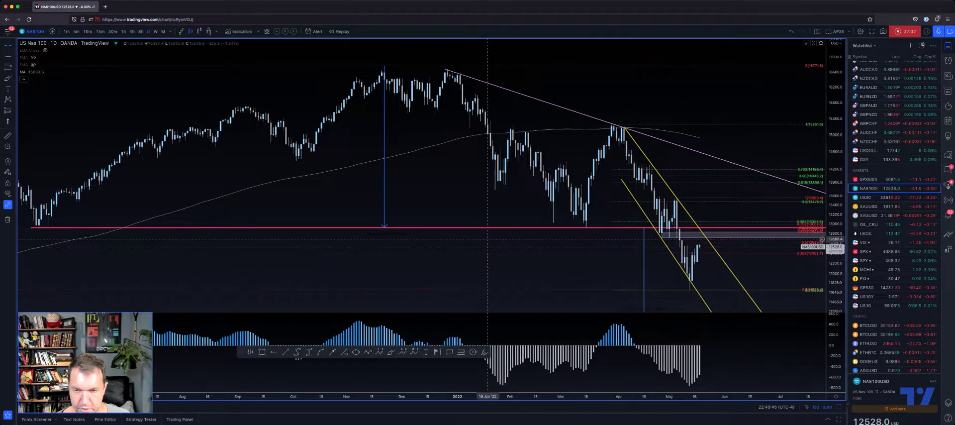
{"action": "scroll", "coordinate": [487, 239], "scroll_direction": "up", "scroll_amount": 1}
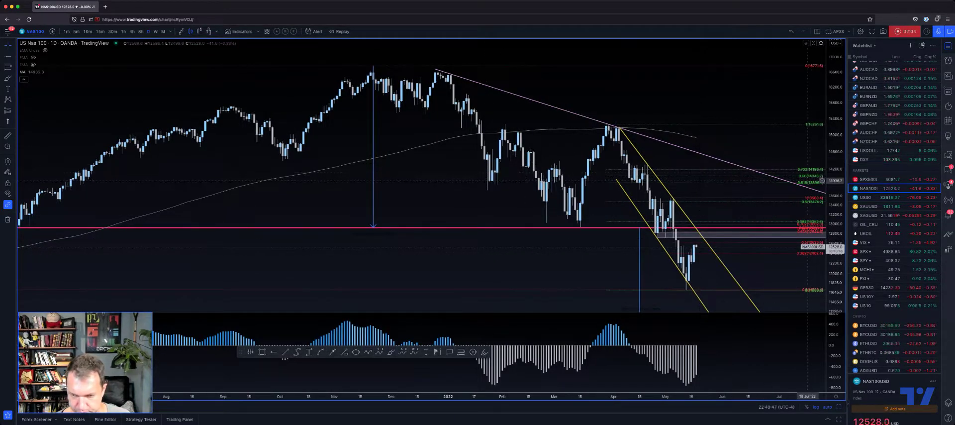
{"action": "left_click", "coordinate": [807, 183]}
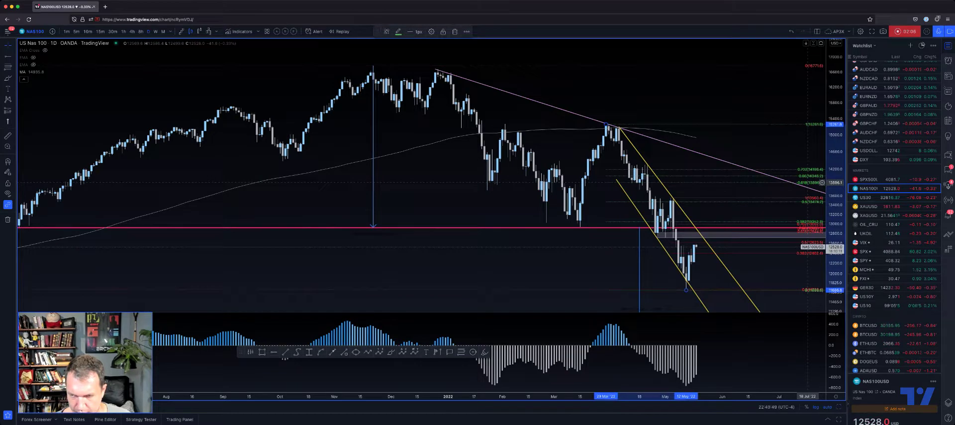
{"action": "left_click", "coordinate": [777, 253]}
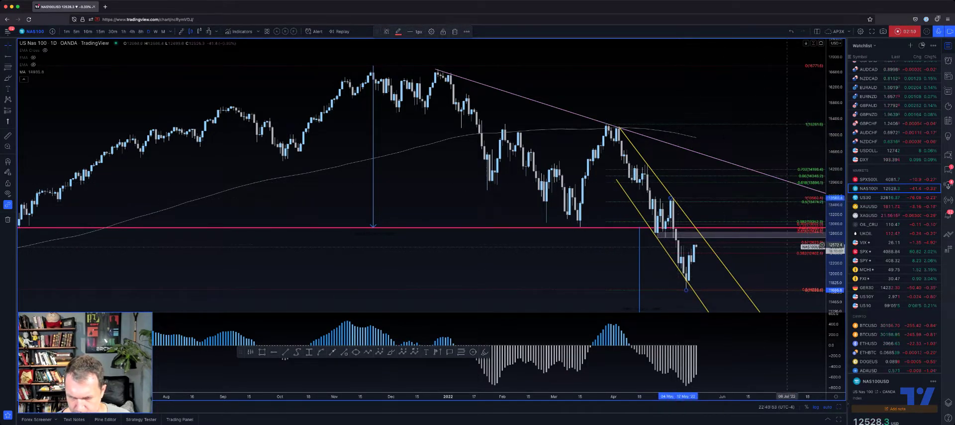
{"action": "left_click", "coordinate": [800, 253]}
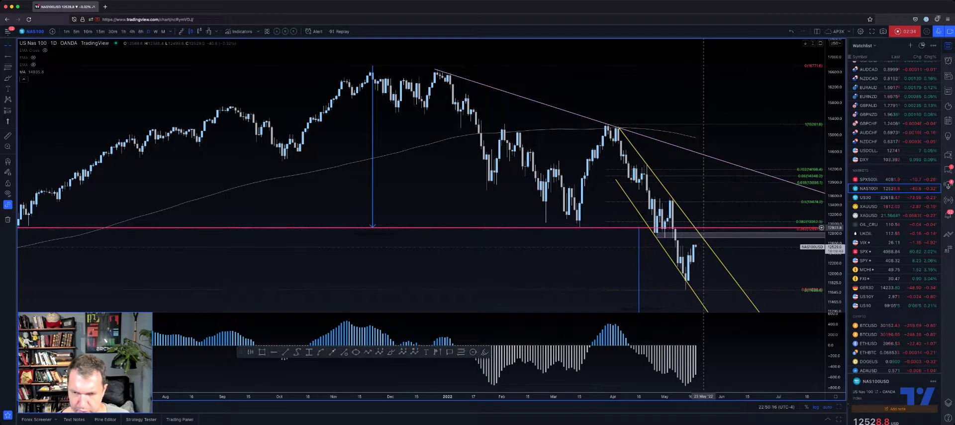
- Change the chart to the 8h timeframe
{"action": "scroll", "coordinate": [587, 211], "scroll_direction": "right", "scroll_amount": 5}
{"action": "scroll", "coordinate": [589, 211], "scroll_direction": "up", "scroll_amount": 5}
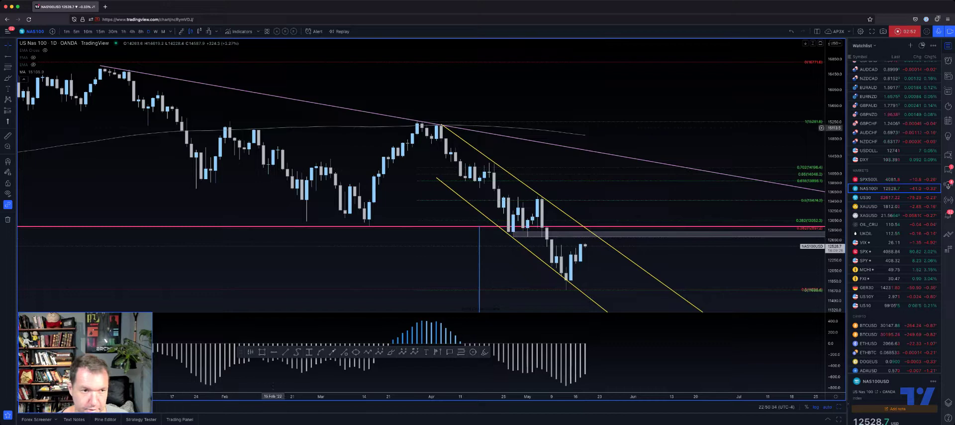
{"action": "type", "text": "8h"}
{"action": "key", "text": "Return"}
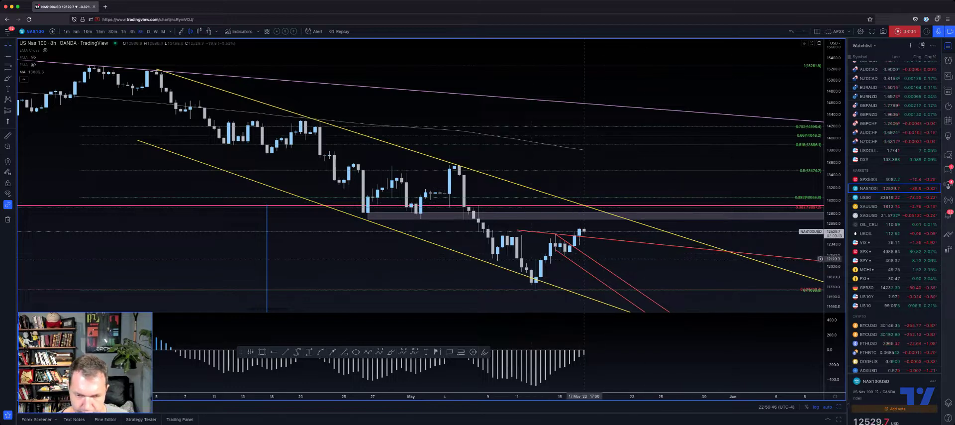
- Delete both lines of the small red descending channel beneath the most recent candles
{"action": "left_click", "coordinate": [584, 256], "text": "shift"}
{"action": "left_click", "coordinate": [565, 255]}
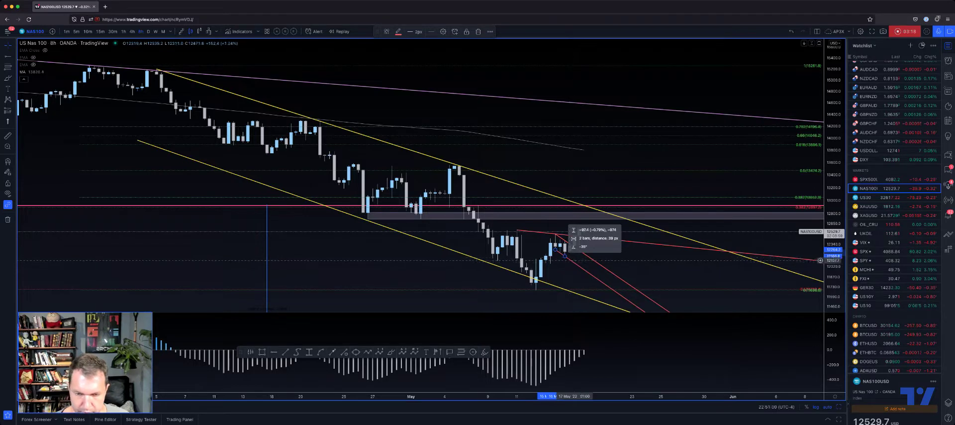
{"action": "left_click", "coordinate": [555, 274]}
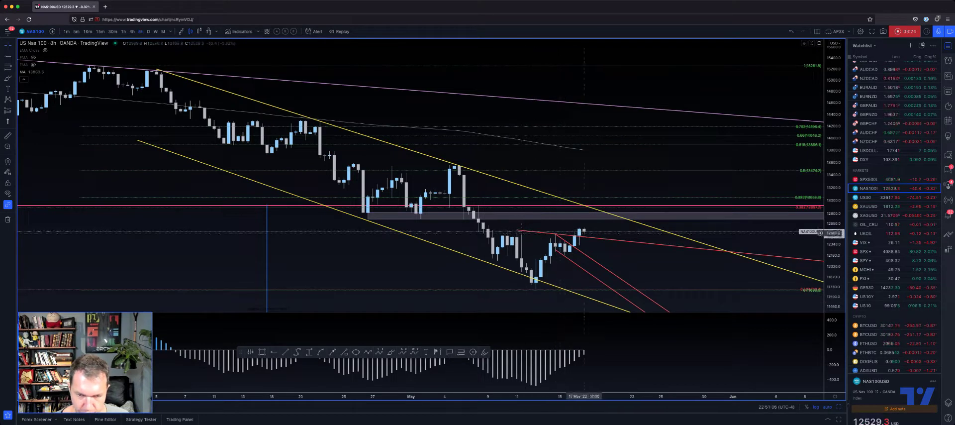
{"action": "left_click", "coordinate": [570, 244], "text": "shift"}
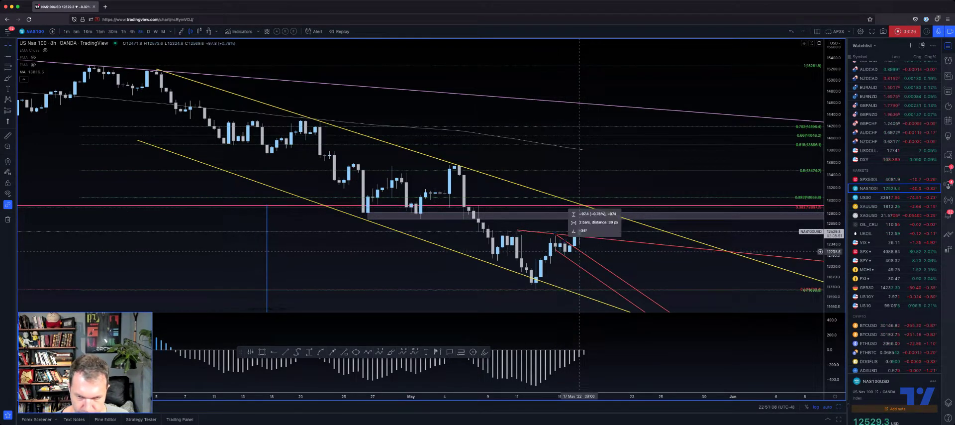
{"action": "left_click", "coordinate": [580, 251]}
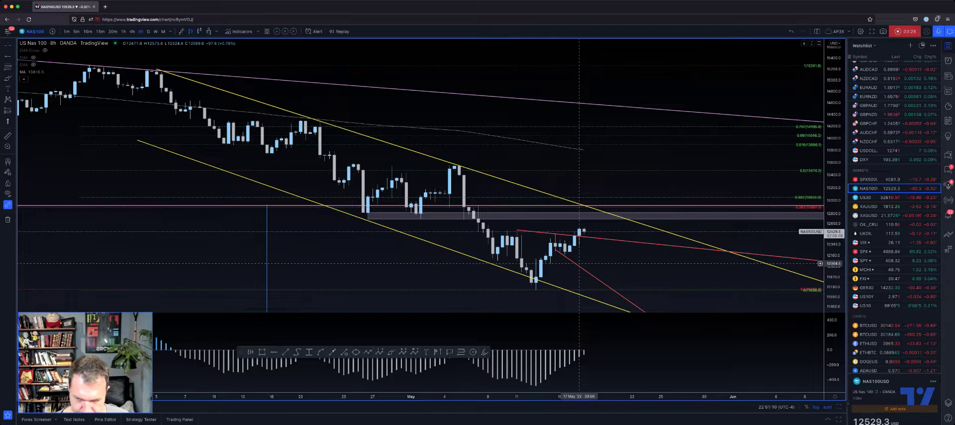
{"action": "left_click", "coordinate": [575, 264]}
{"action": "key", "text": "Delete"}
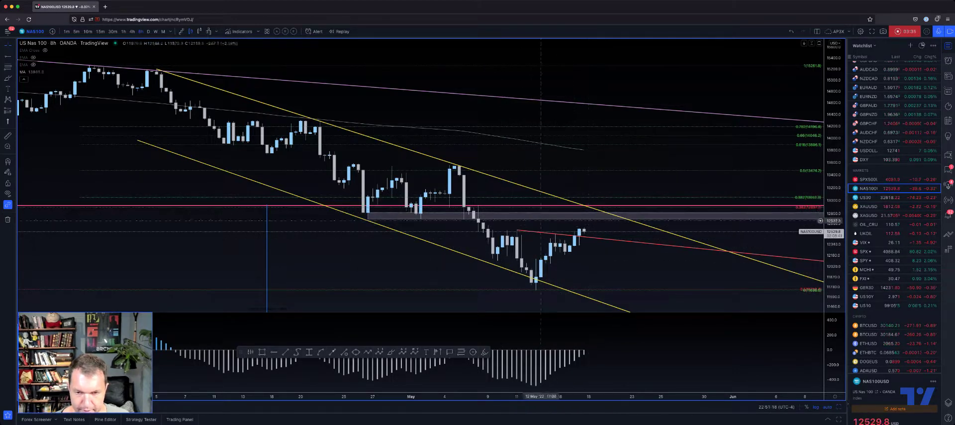
{"action": "left_click", "coordinate": [542, 220], "text": "shift"}
{"action": "left_click", "coordinate": [532, 231]}
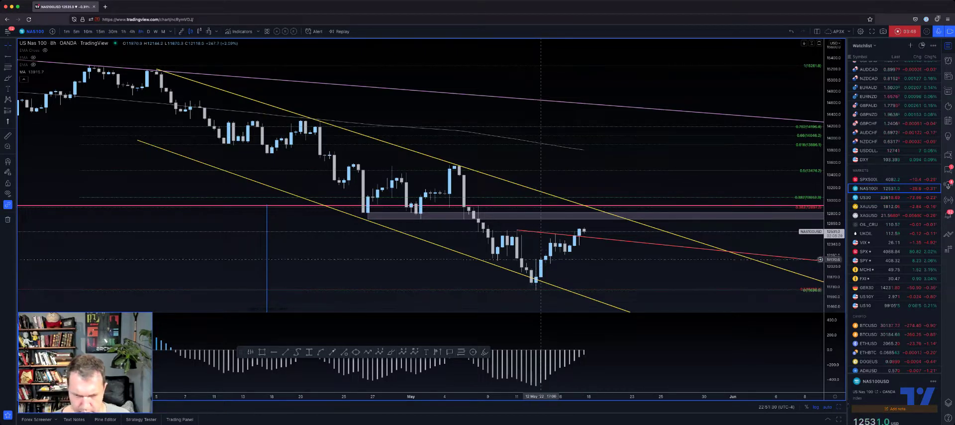
{"action": "left_click", "coordinate": [536, 233]}
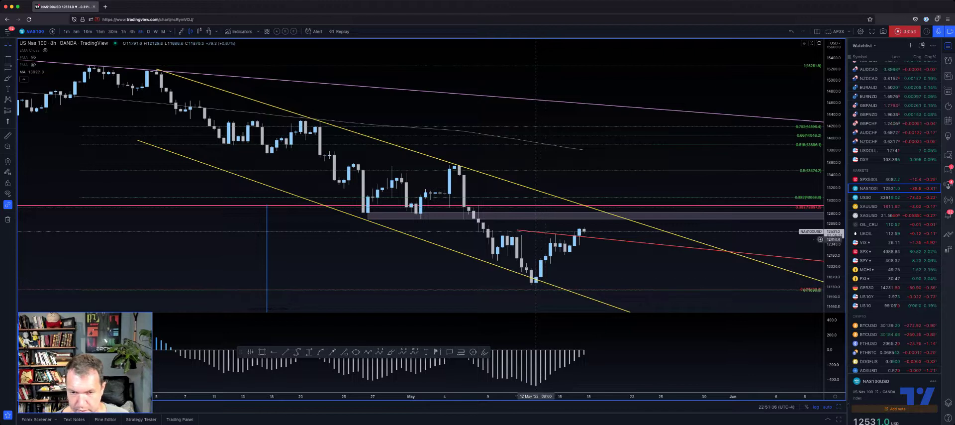
{"action": "key", "text": "Escape"}
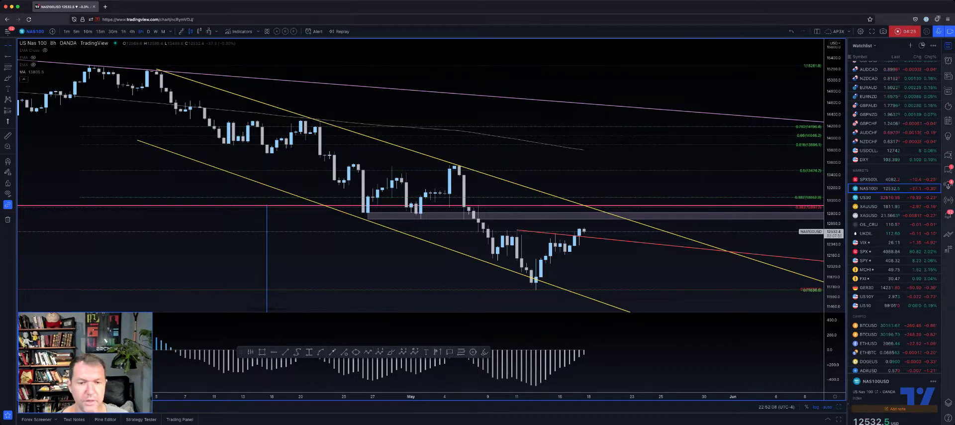
- Project the height from the 12 May low to the red neckline upward from the breakout candle, and delete that arrow
{"action": "left_click", "coordinate": [309, 352]}
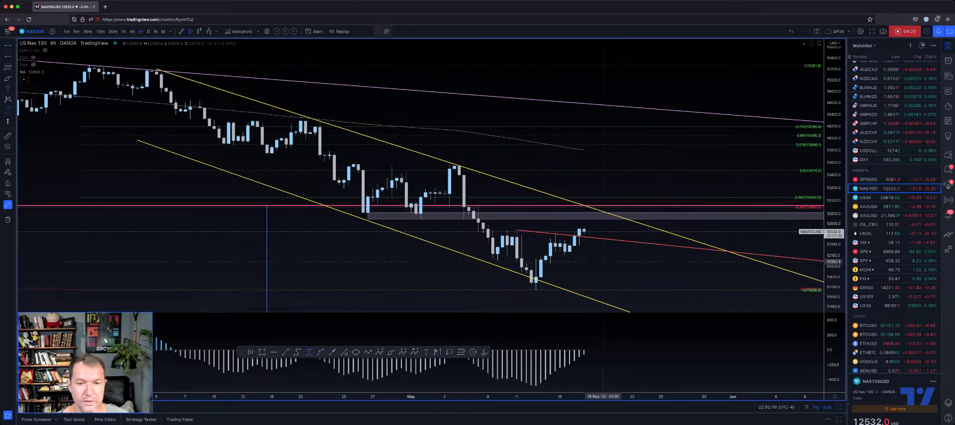
{"action": "left_click", "coordinate": [537, 290]}
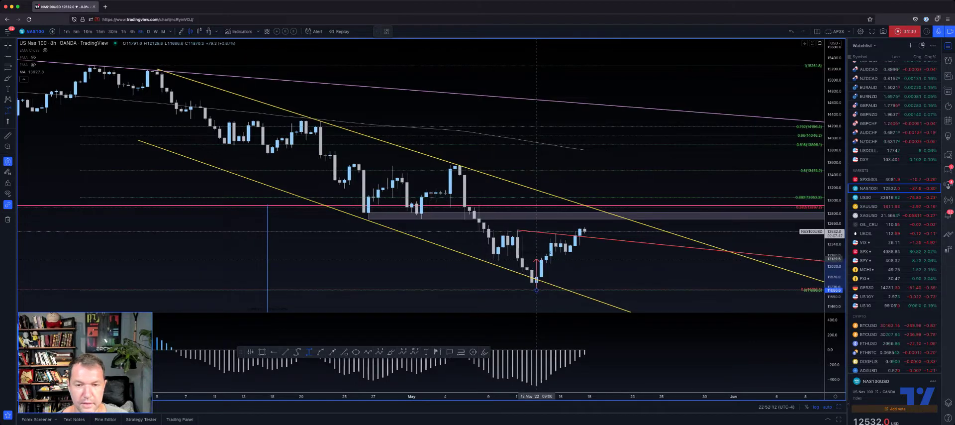
{"action": "left_click", "coordinate": [536, 232]}
{"action": "left_click_drag", "start_coordinate": [537, 246], "coordinate": [579, 192]}
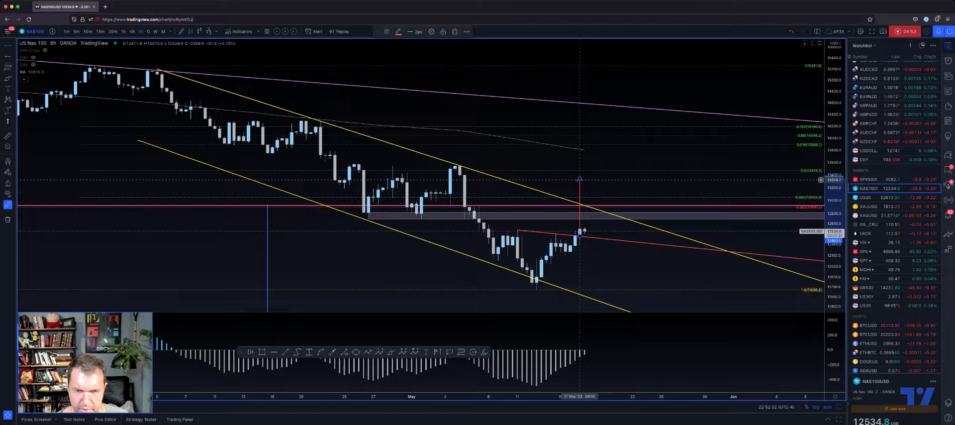
{"action": "key", "text": "Delete"}
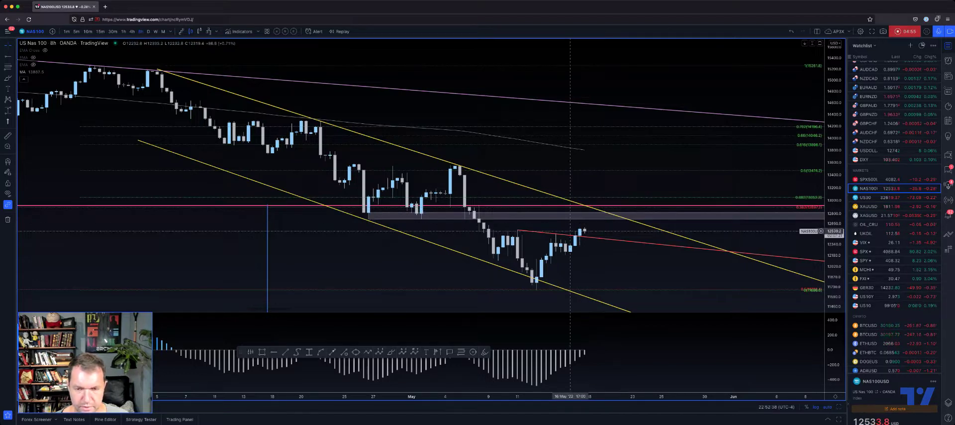
{"action": "left_click", "coordinate": [551, 232], "text": "shift"}
{"action": "left_click", "coordinate": [588, 232]}
{"action": "left_click", "coordinate": [583, 233], "text": "shift"}
{"action": "left_click", "coordinate": [580, 234]}
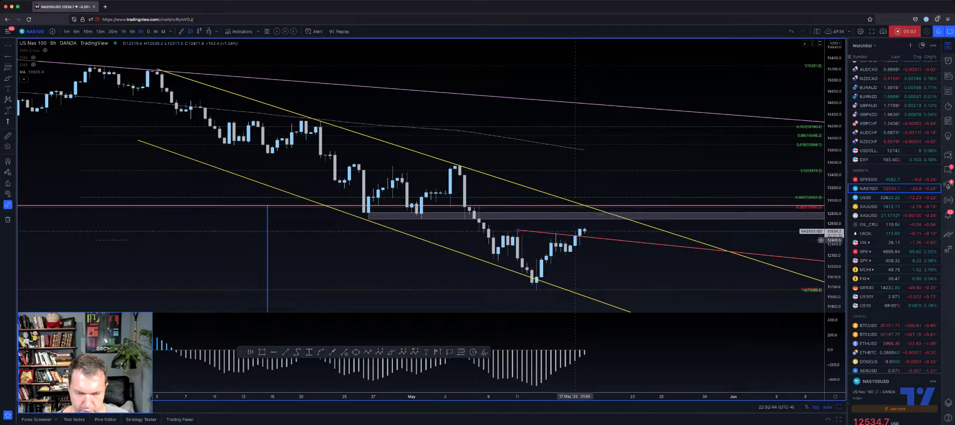
{"action": "left_click", "coordinate": [580, 238]}
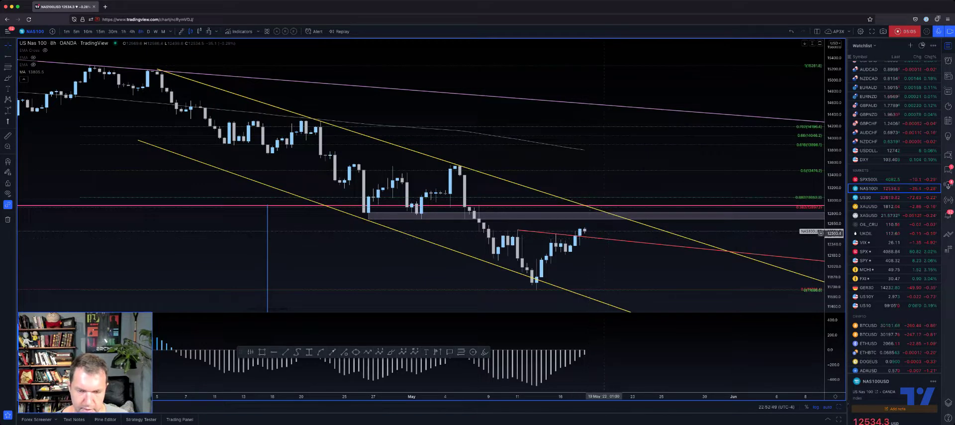
{"action": "left_click", "coordinate": [157, 69]}
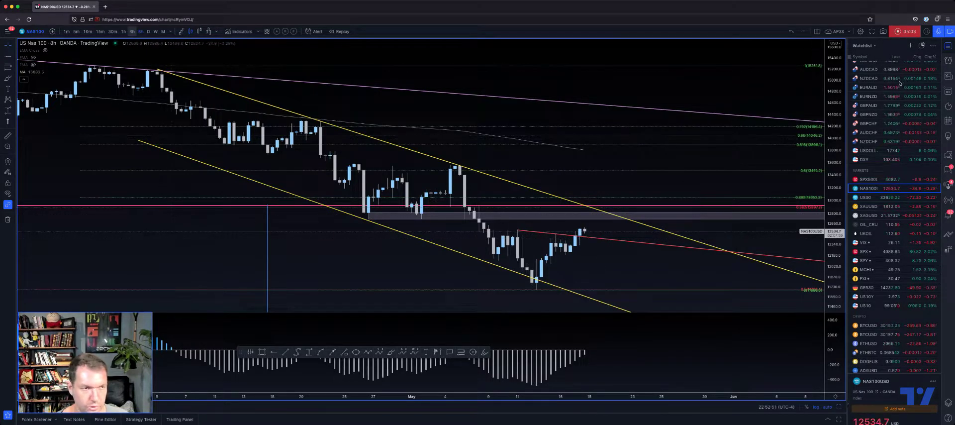
- Switch the chart to 4h and inspect price below the grey zone, pink horizontal line and upper yellow channel line
{"action": "left_click", "coordinate": [132, 31]}
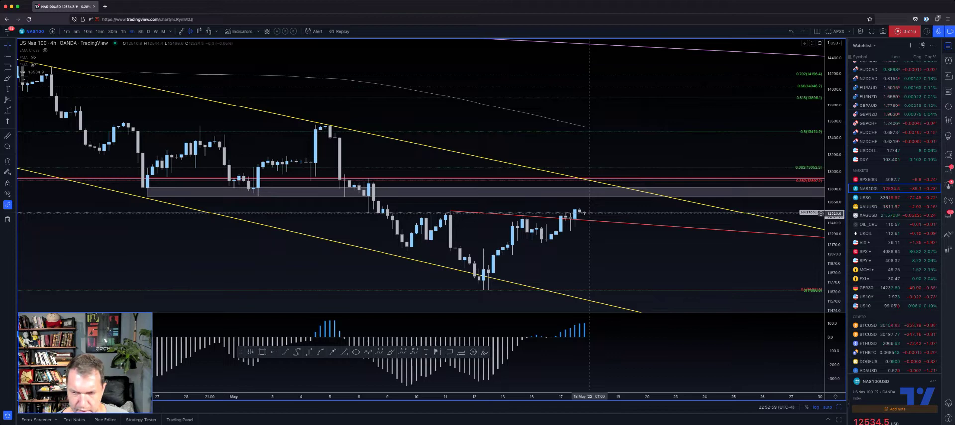
{"action": "left_click", "coordinate": [599, 181]}
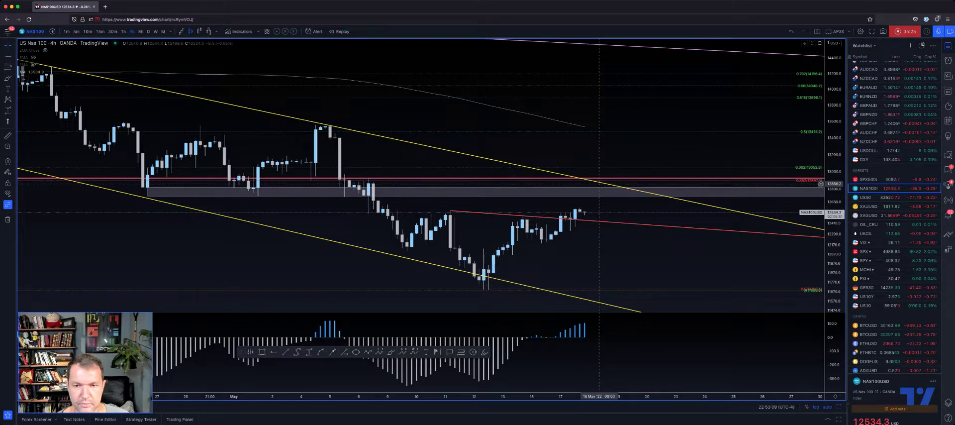
{"action": "mouse_move", "coordinate": [600, 182]}
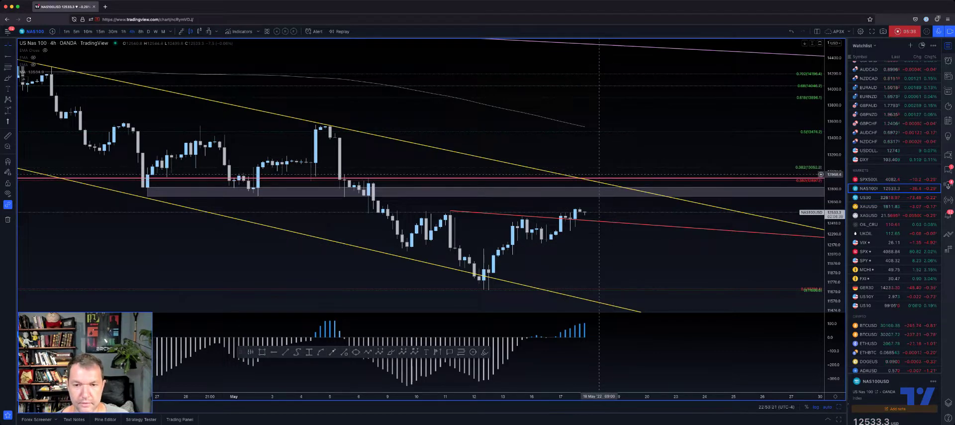
{"action": "scroll", "coordinate": [503, 268], "scroll_direction": "down", "scroll_amount": 3}
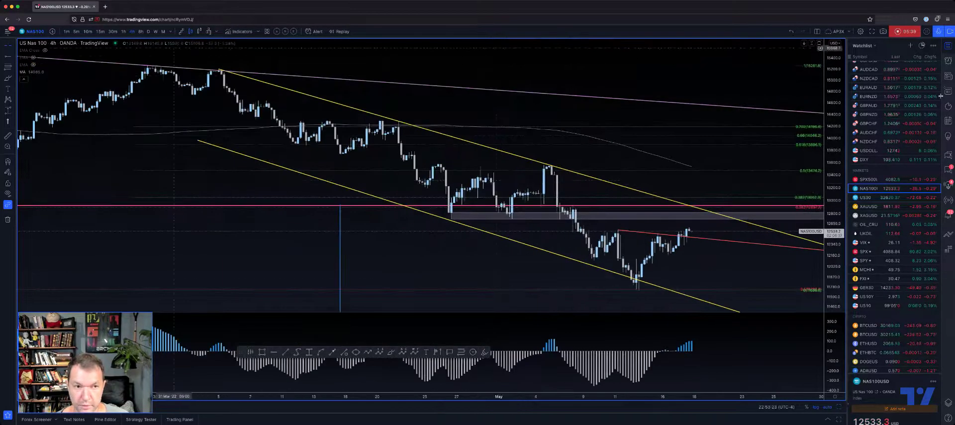
{"action": "scroll", "coordinate": [486, 158], "scroll_direction": "up", "scroll_amount": 5}
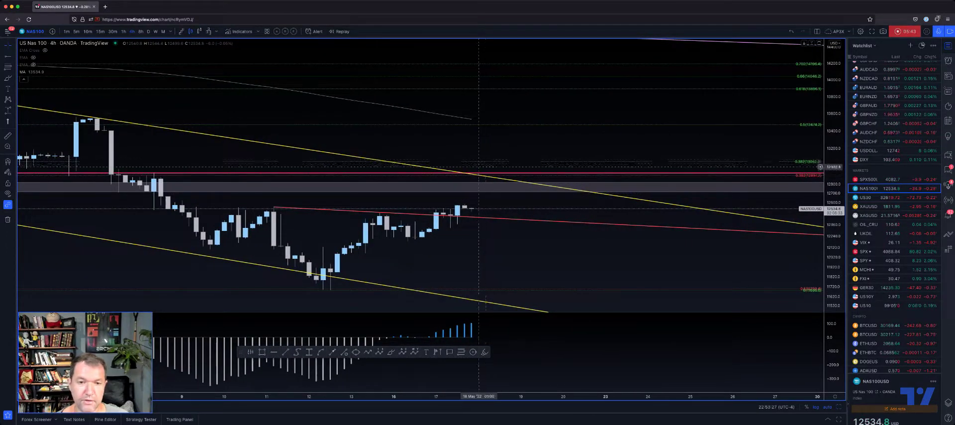
{"action": "scroll", "coordinate": [478, 192], "scroll_direction": "down", "scroll_amount": 3}
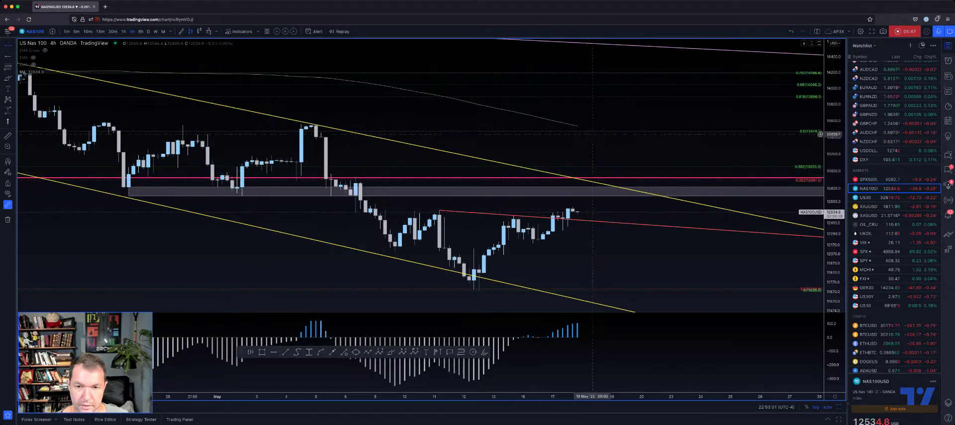
- Review the 4h price history back to late 2021, comparing the pink horizontal line and purple descending trendline with the latest candles
{"action": "scroll", "coordinate": [592, 130], "scroll_direction": "down", "scroll_amount": 5}
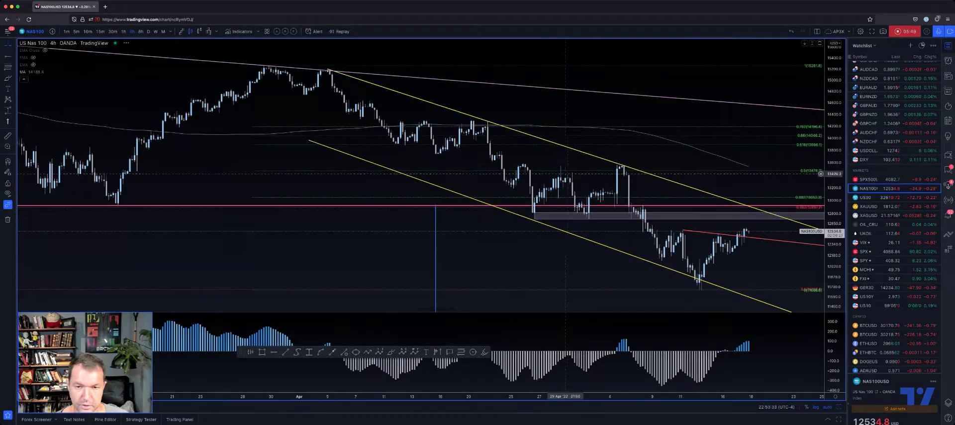
{"action": "scroll", "coordinate": [566, 173], "scroll_direction": "down", "scroll_amount": 5}
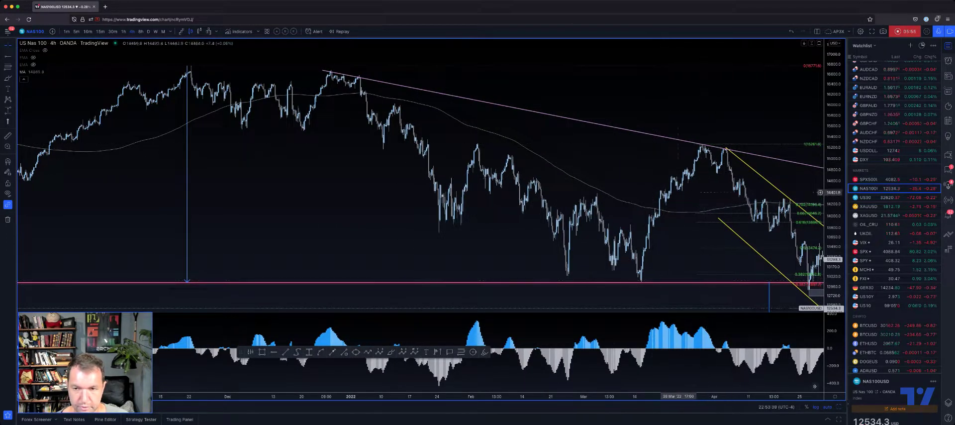
{"action": "left_click_drag", "start_coordinate": [640, 194], "coordinate": [587, 168]}
{"action": "scroll", "coordinate": [572, 160], "scroll_direction": "right", "scroll_amount": 5}
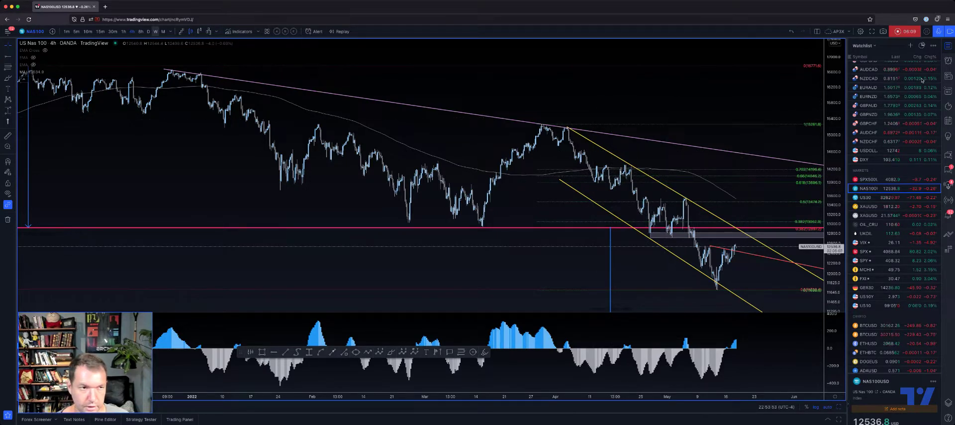
- Examine the projected drop and 10,500-10,000 target note on the weekly chart, and return to the 4h timeframe
{"action": "left_click", "coordinate": [156, 31]}
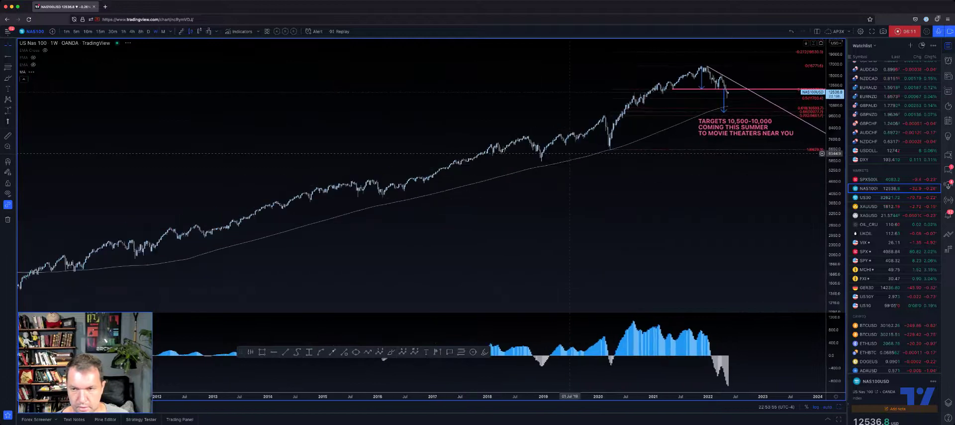
{"action": "scroll", "coordinate": [570, 153], "scroll_direction": "up", "scroll_amount": 5}
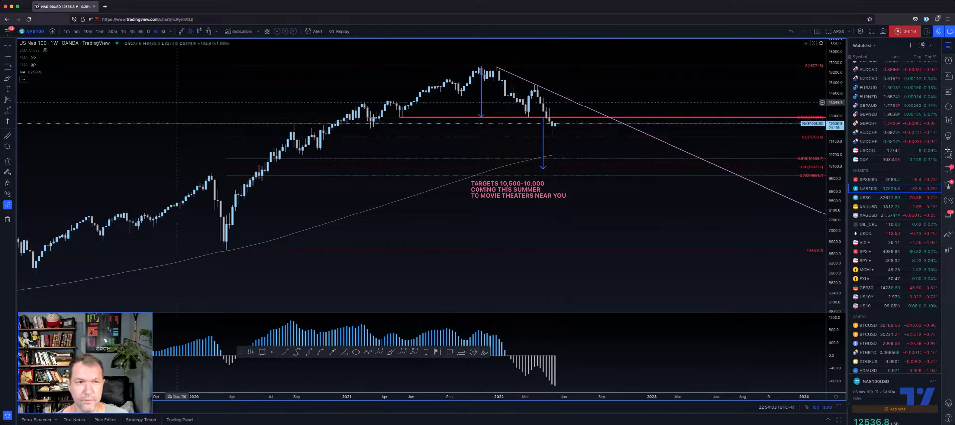
{"action": "left_click", "coordinate": [132, 32]}
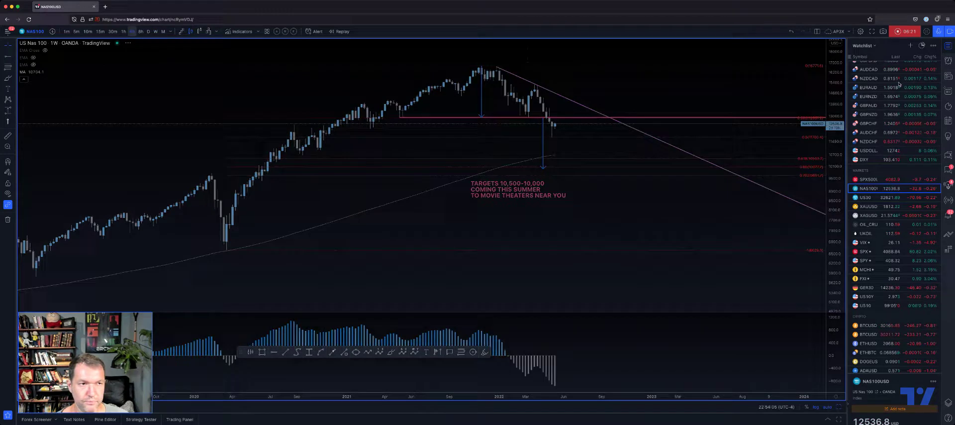
{"action": "left_click", "coordinate": [562, 236]}
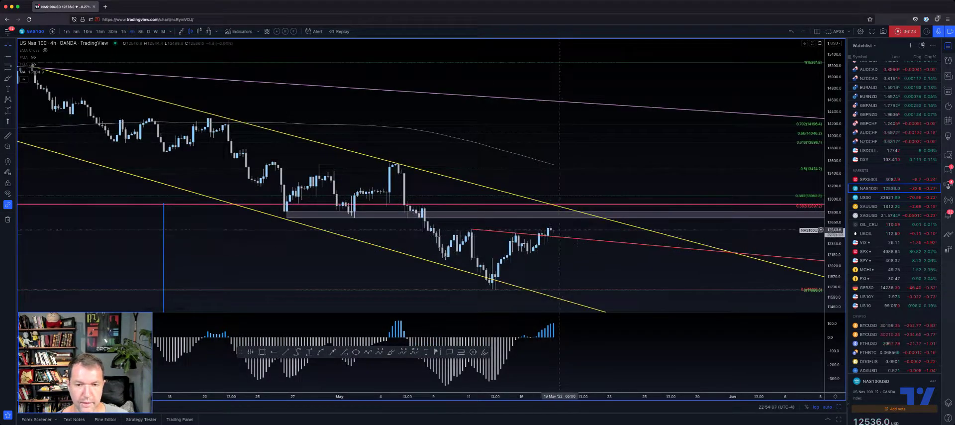